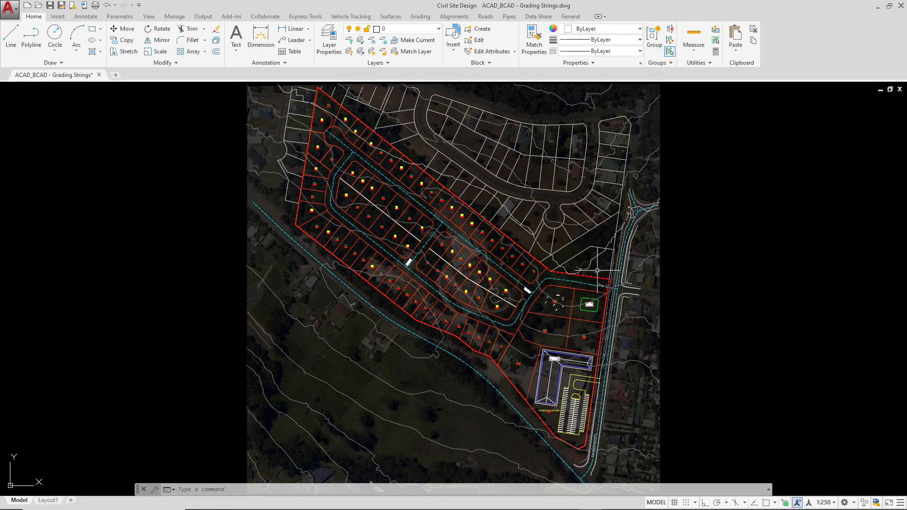
Examine the layer and polyline properties of the red dashed site boundary near Road 1
scroll(593, 273, "up", 2)
scroll(593, 272, "up", 3)
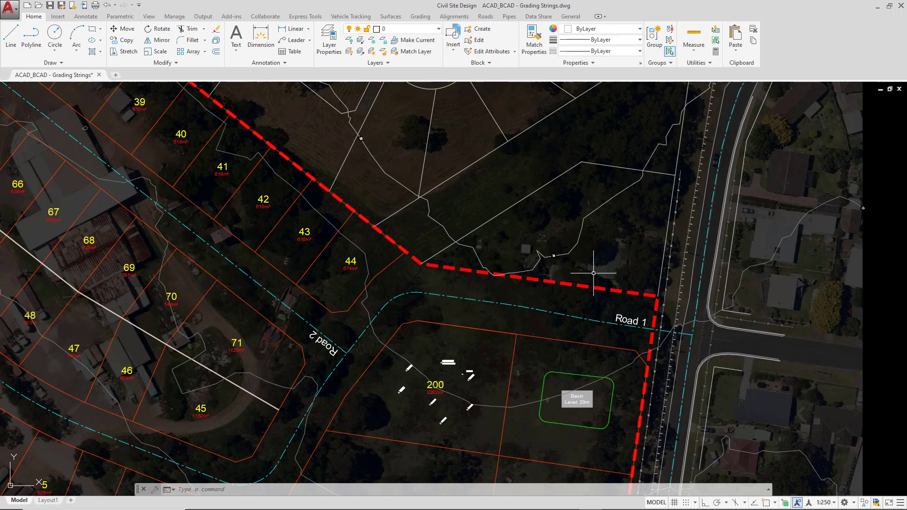
scroll(595, 272, "up", 3)
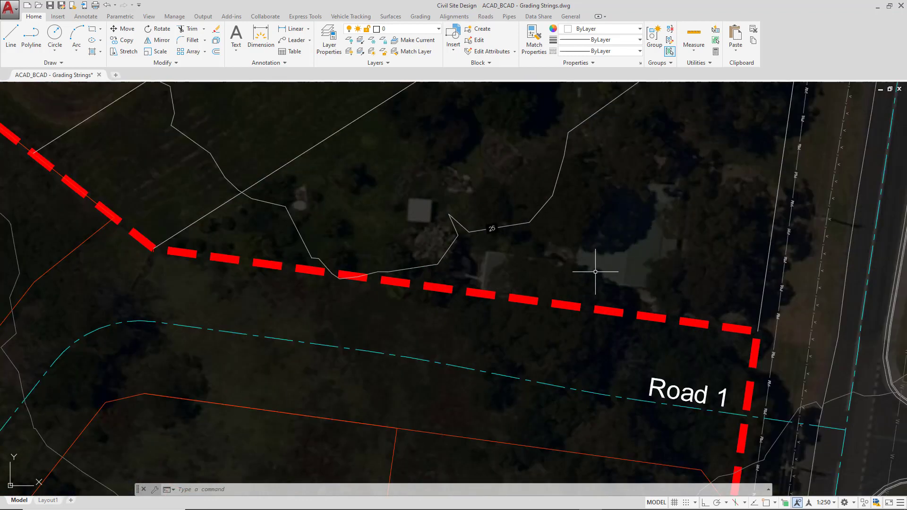
left_click(572, 303)
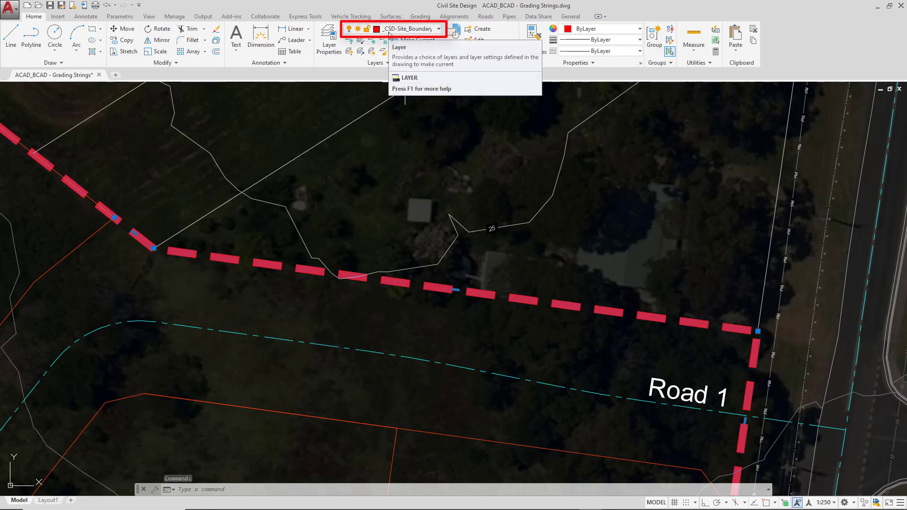
scroll(477, 233, "down", 2)
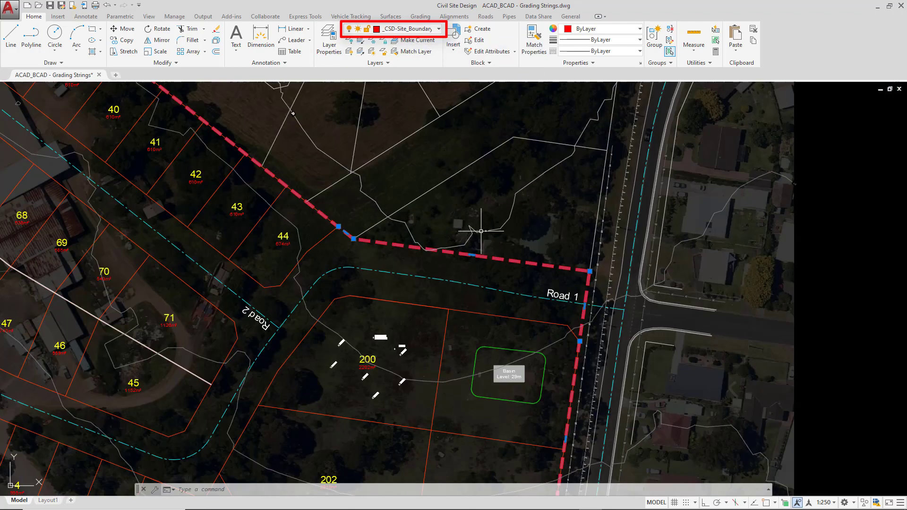
right_click(596, 207)
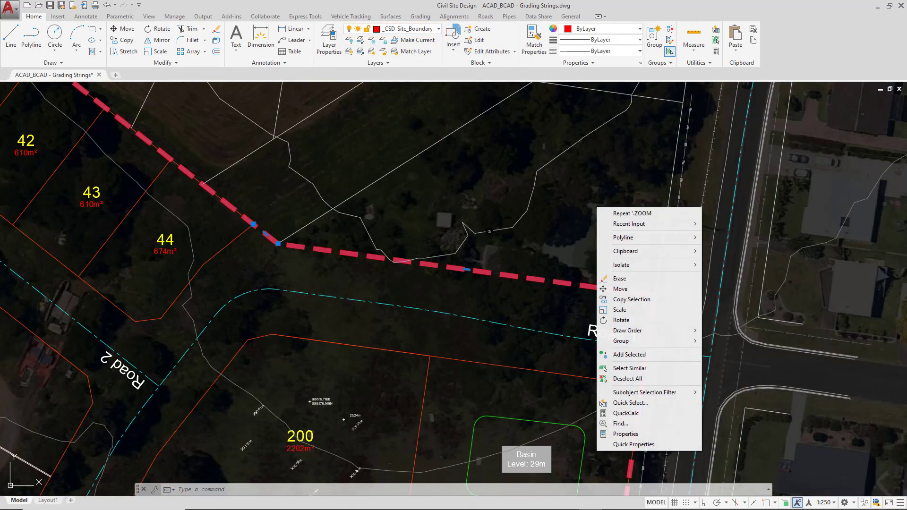
left_click(653, 436)
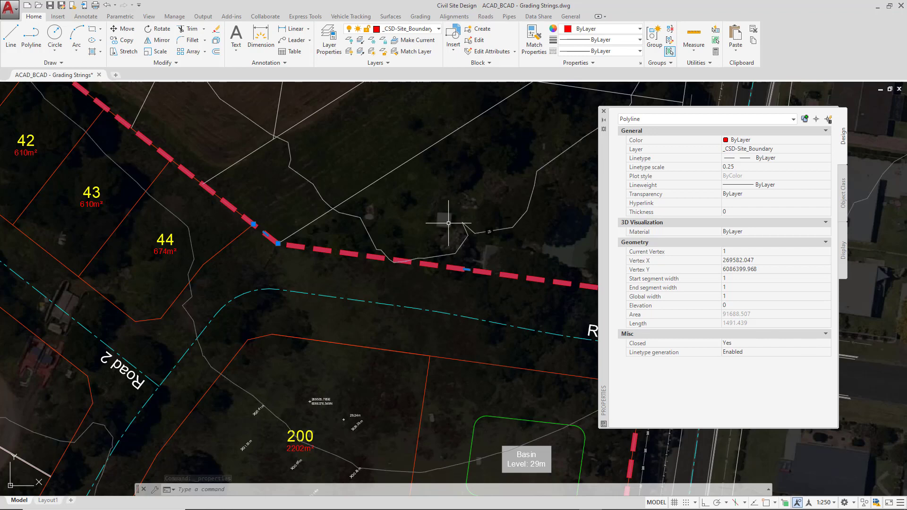
scroll(446, 221, "down", 2)
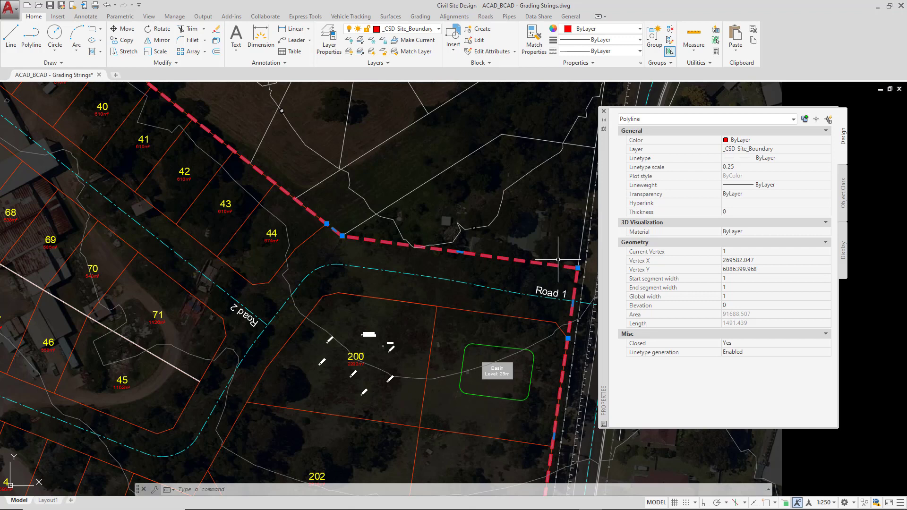
key("Escape")
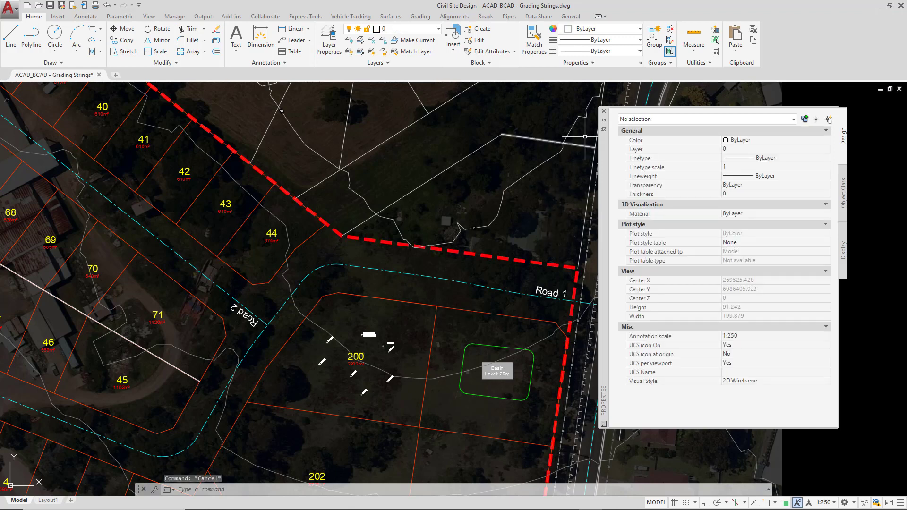
left_click(604, 112)
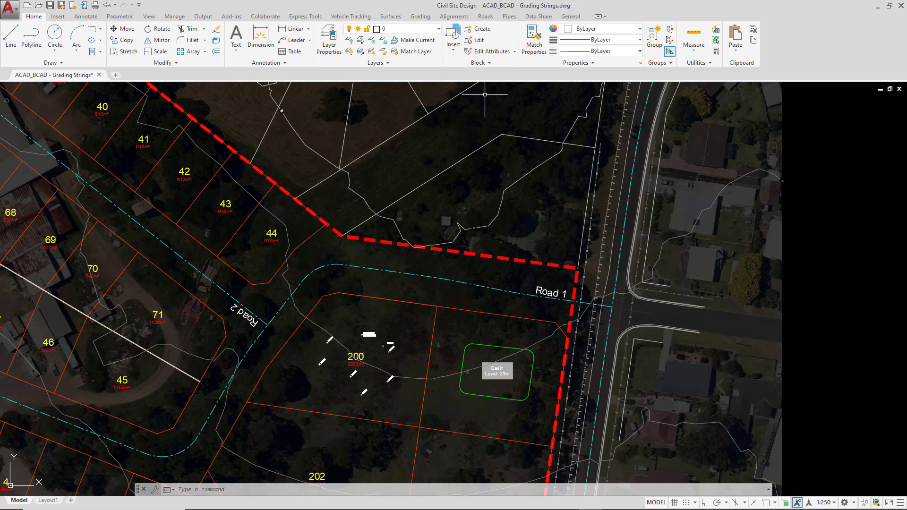
Start a new grading from the red dashed site boundary polyline near Road 1
left_click(486, 17)
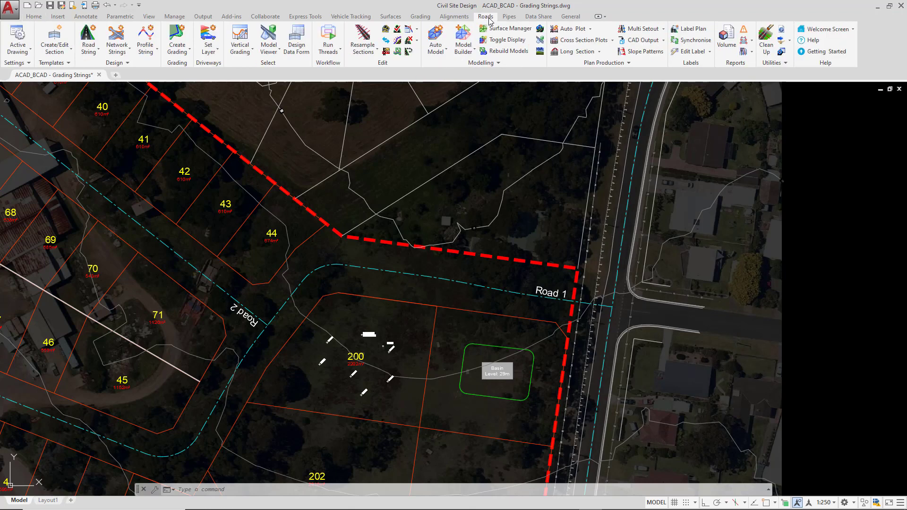
left_click(181, 55)
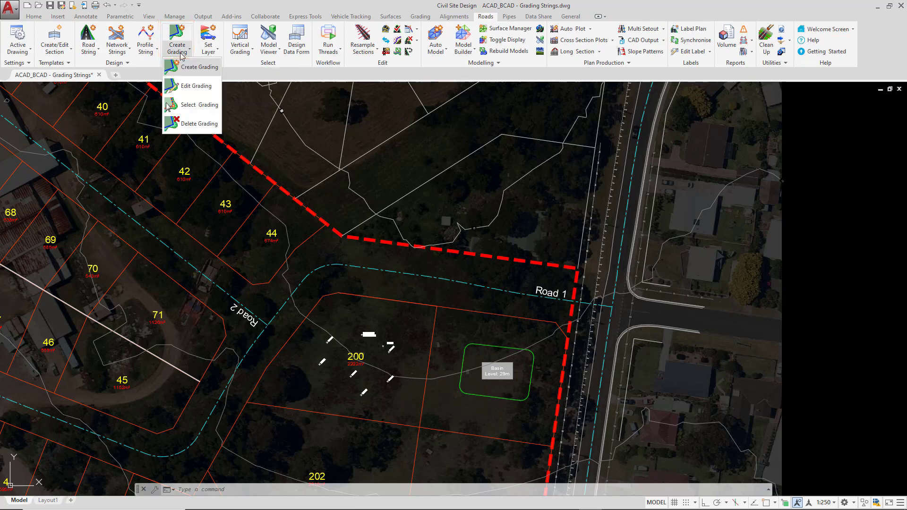
left_click(201, 67)
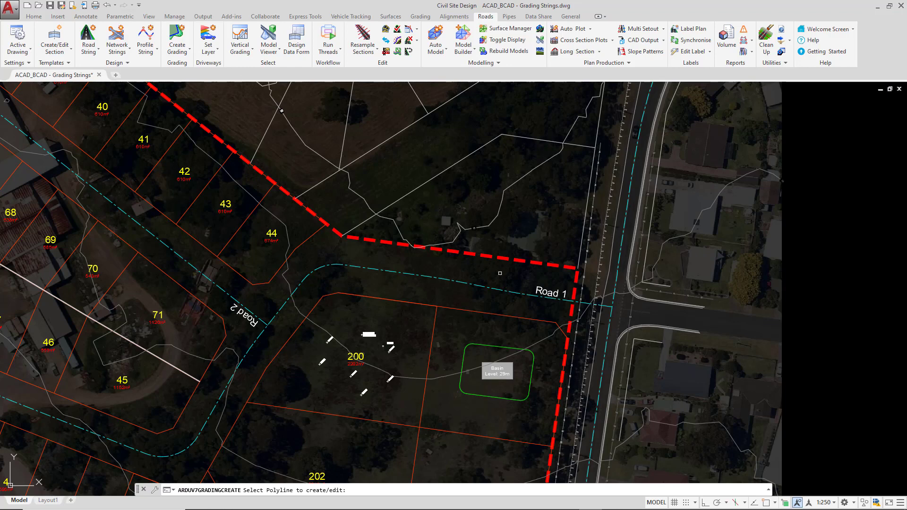
scroll(526, 275, "up", 4)
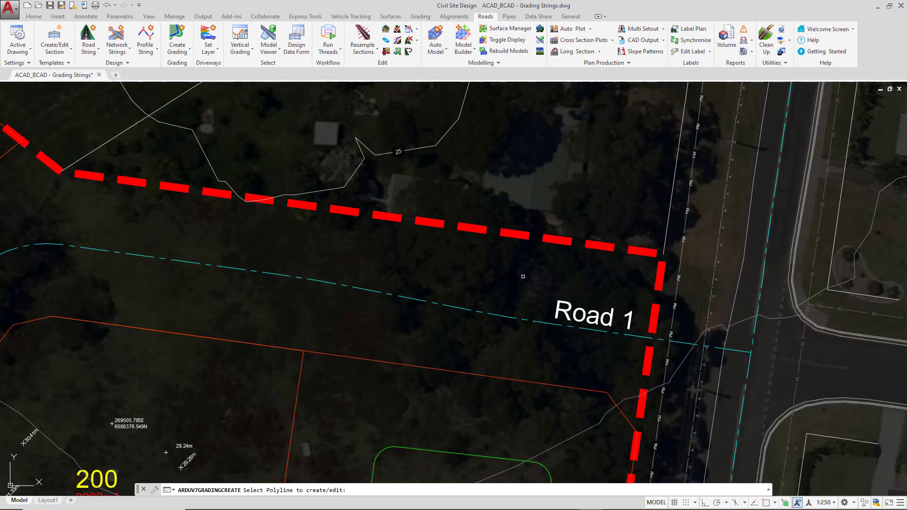
left_click(511, 236)
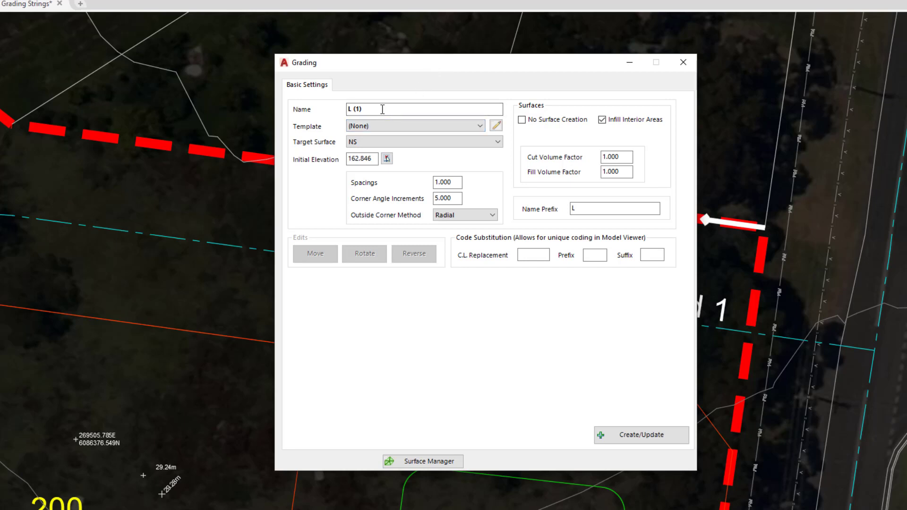
Name the grading Development Boundary and leave its template at (None)
left_click_drag(383, 109, 280, 110)
type("Devel")
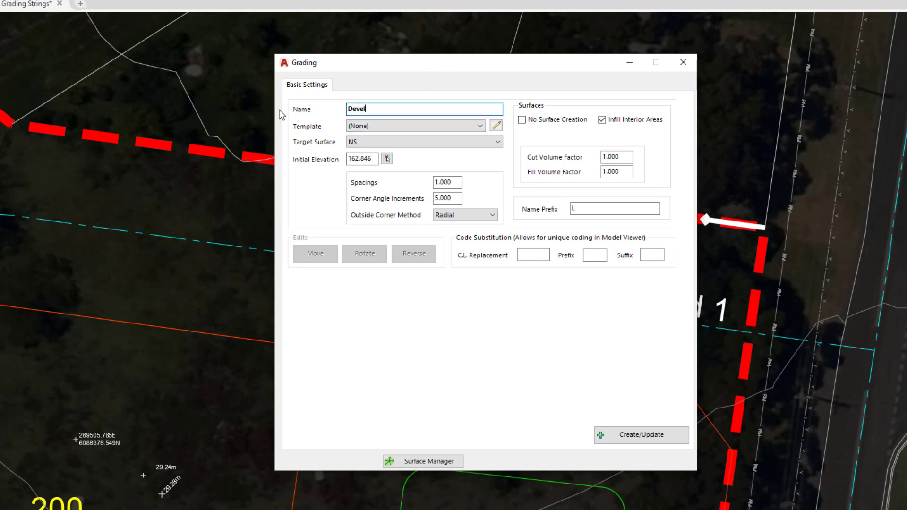
type("opment Boundary")
left_click(438, 125)
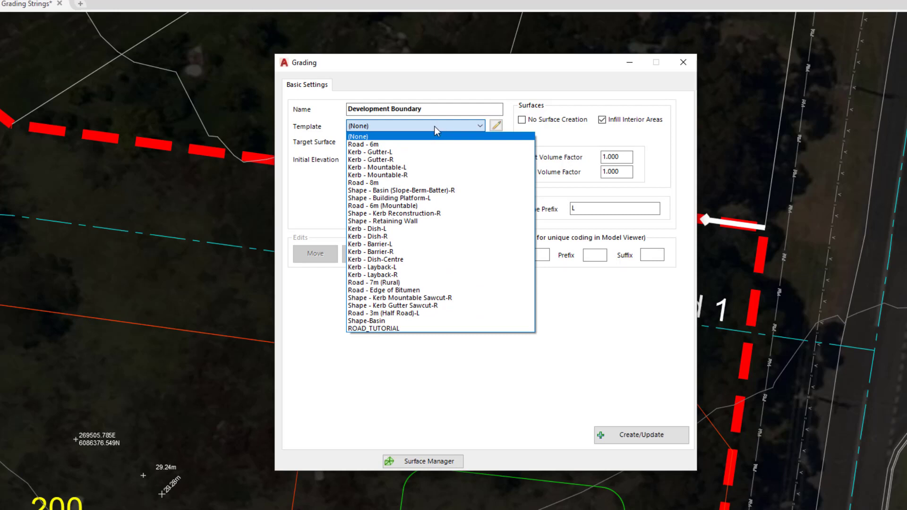
left_click(477, 85)
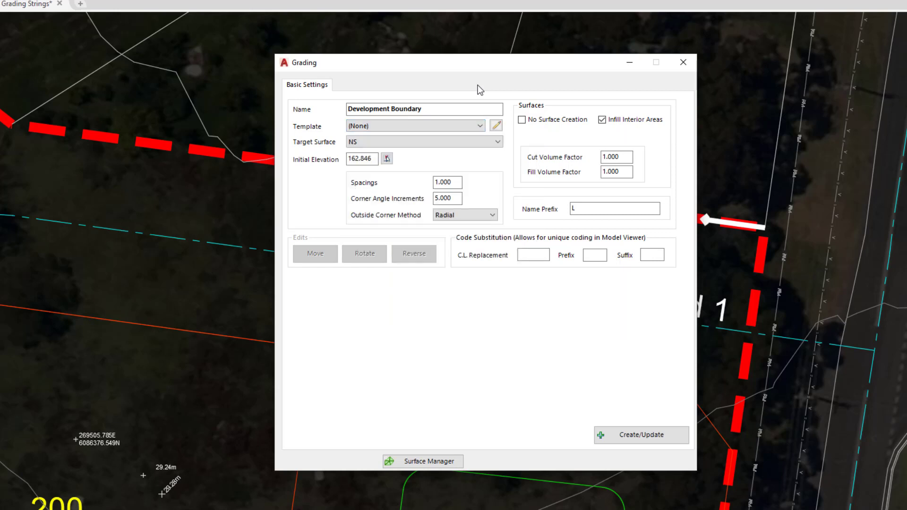
Keep NS as the target surface and pick an initial elevation of 26.134 beside the boundary line in the drawing
left_click(415, 142)
left_click(415, 140)
left_click(386, 159)
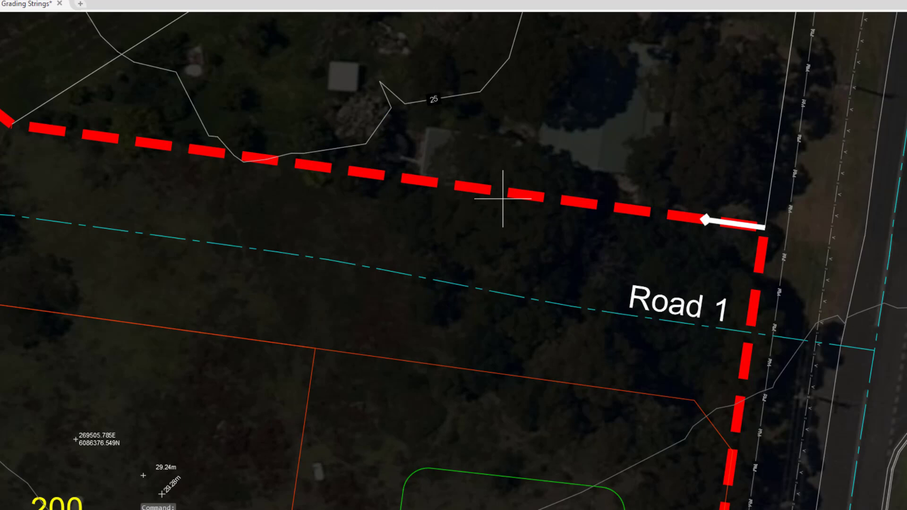
left_click(503, 198)
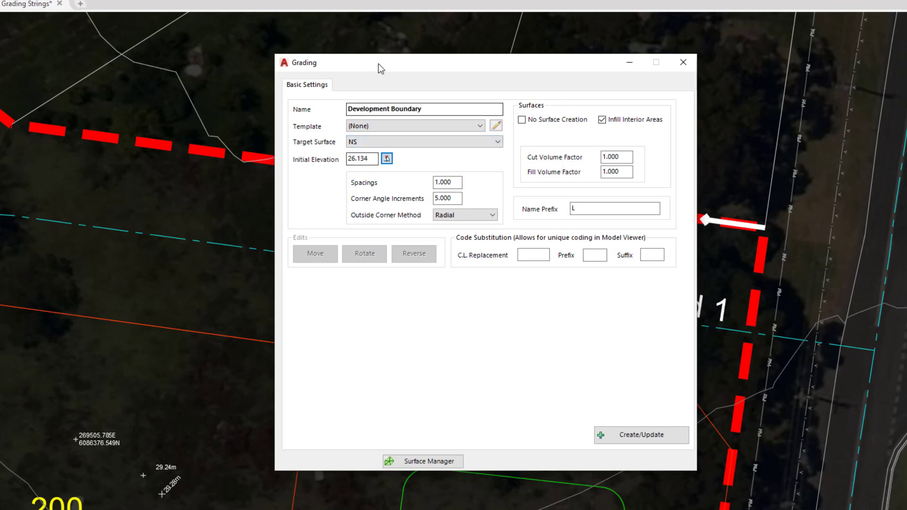
left_click_drag(379, 64, 581, 61)
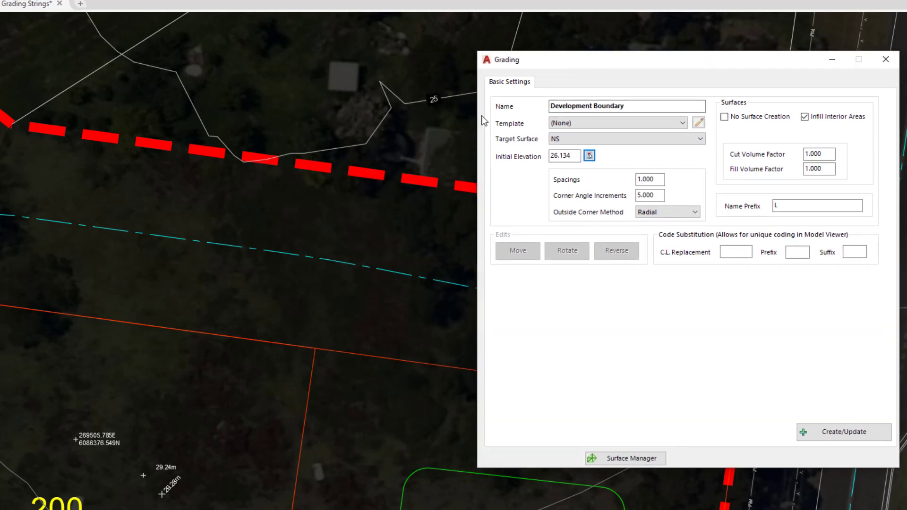
left_click(433, 103)
Set the grading's spacings to 15
left_click(646, 179)
left_click_drag(655, 181, 637, 181)
scroll(279, 222, "down", 3)
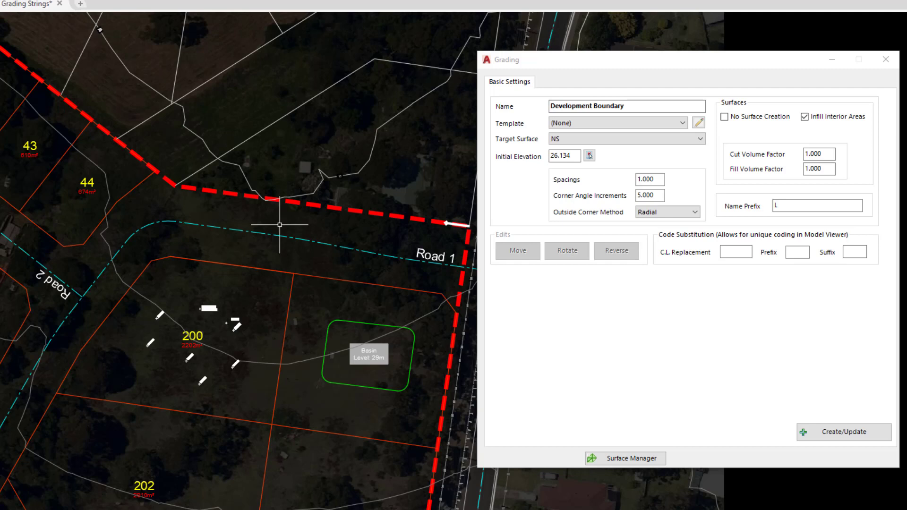
left_click(655, 179)
left_click_drag(654, 179, 638, 180)
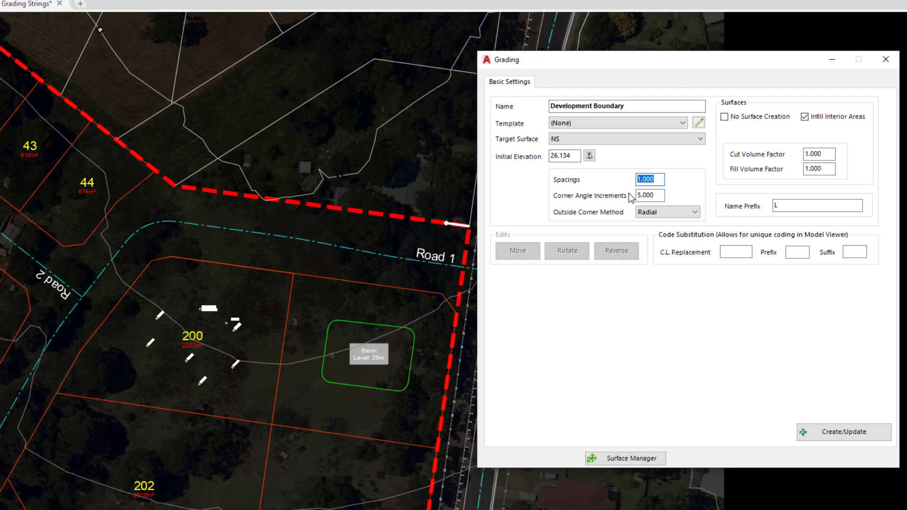
type("15")
left_click(325, 310)
Create the Development Boundary grading with No Surface Creation enabled and show its vertical grading data
left_click(725, 117)
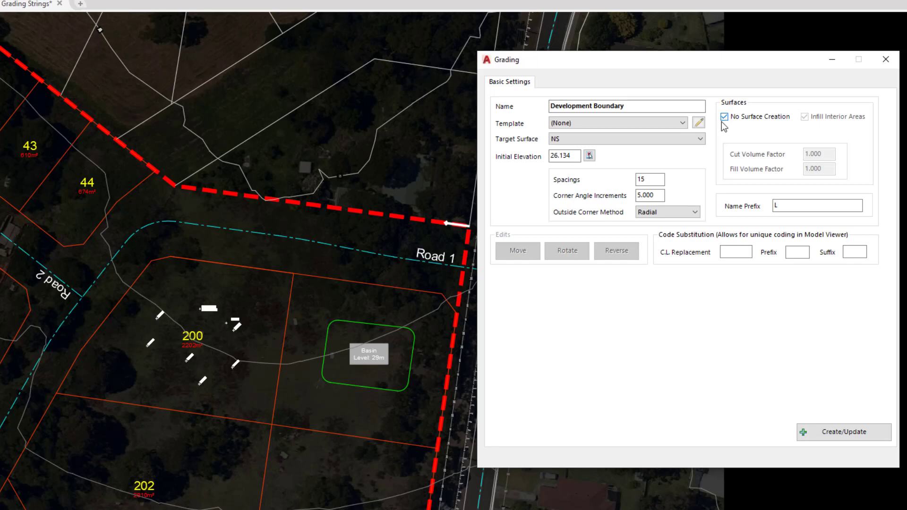
left_click(852, 439)
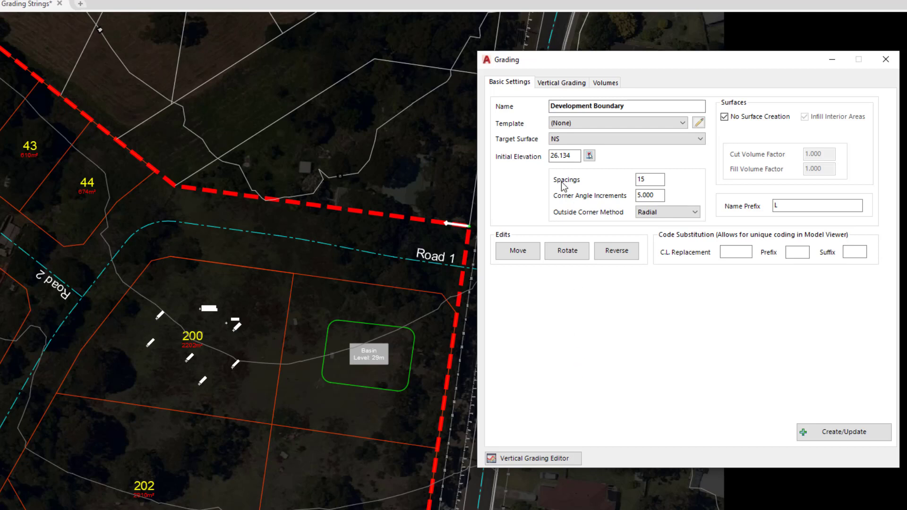
left_click(554, 86)
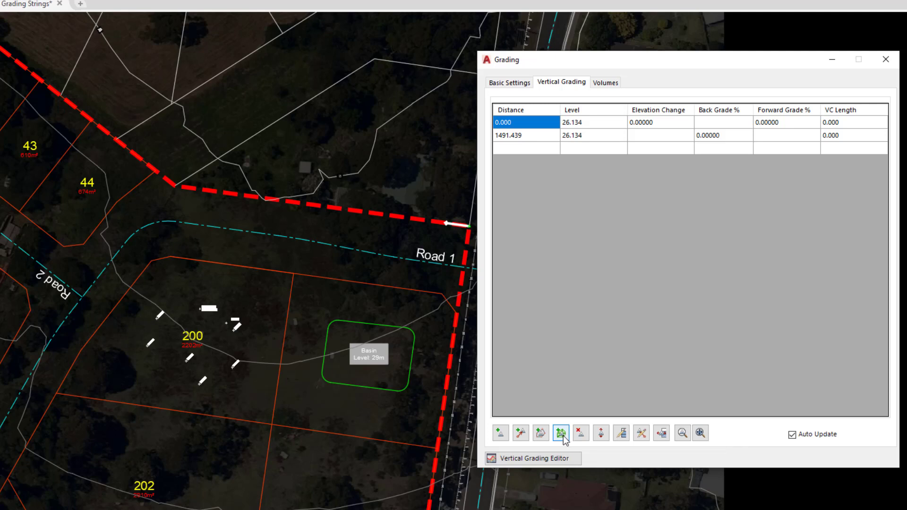
Replace all vertical IPs of the Development Boundary grading with IPs draped on the target surface and review the table
left_click(518, 88)
double_click(648, 179)
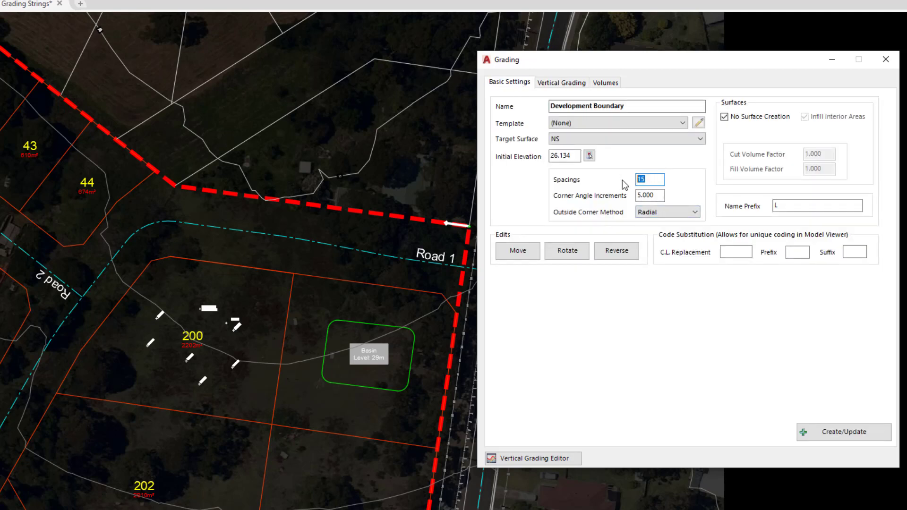
left_click(547, 82)
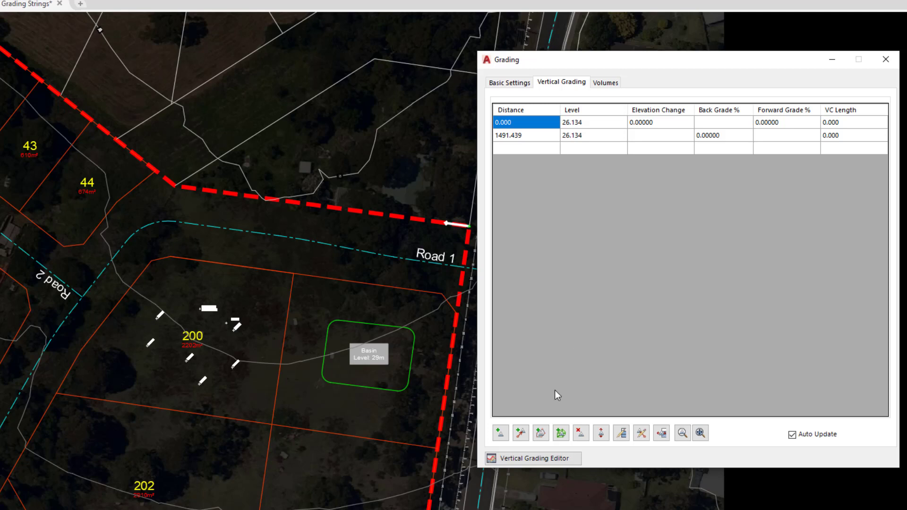
left_click(561, 433)
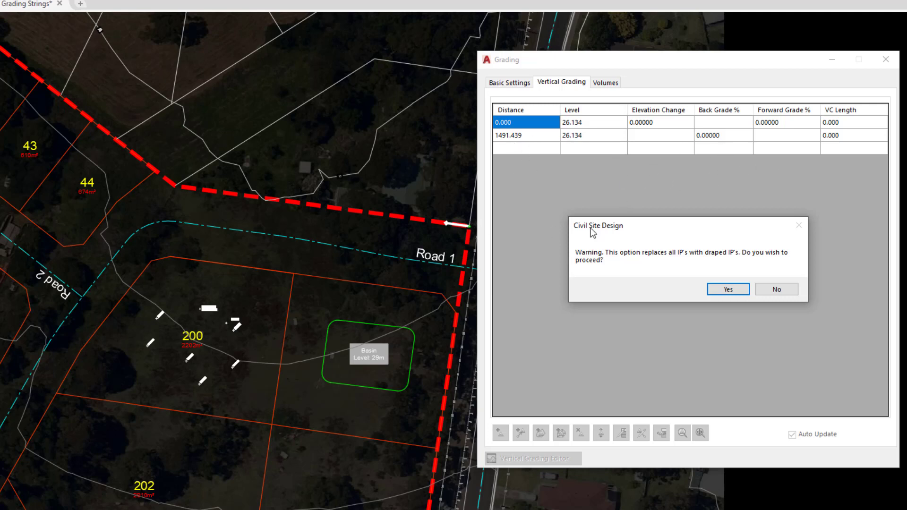
left_click(720, 290)
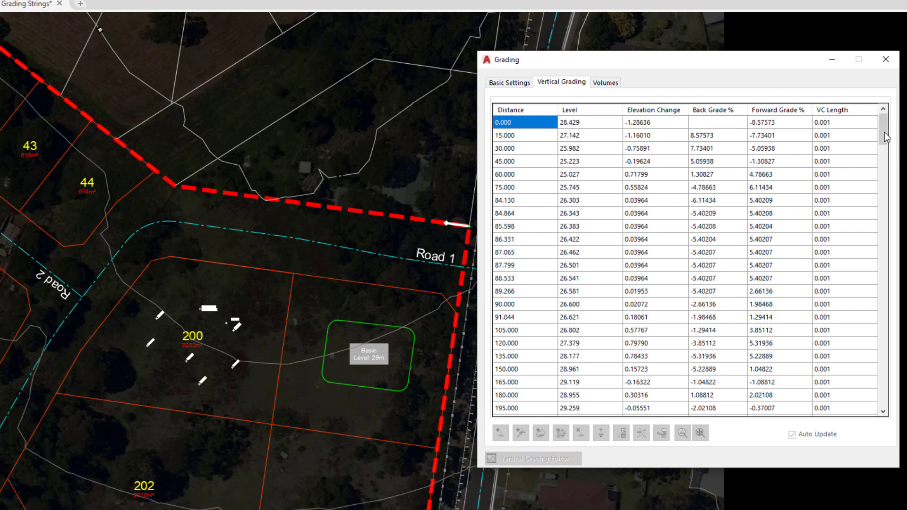
scroll(884, 129, "down", 2)
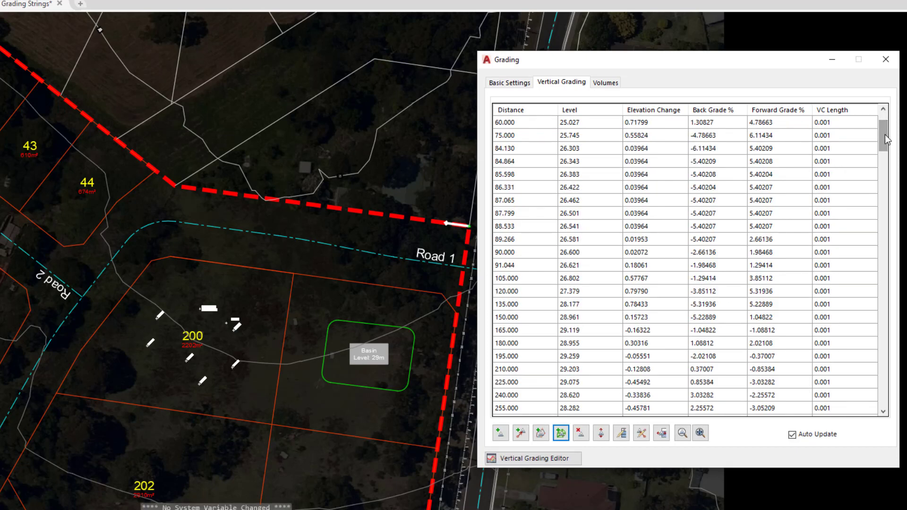
scroll(885, 134, "down", 3)
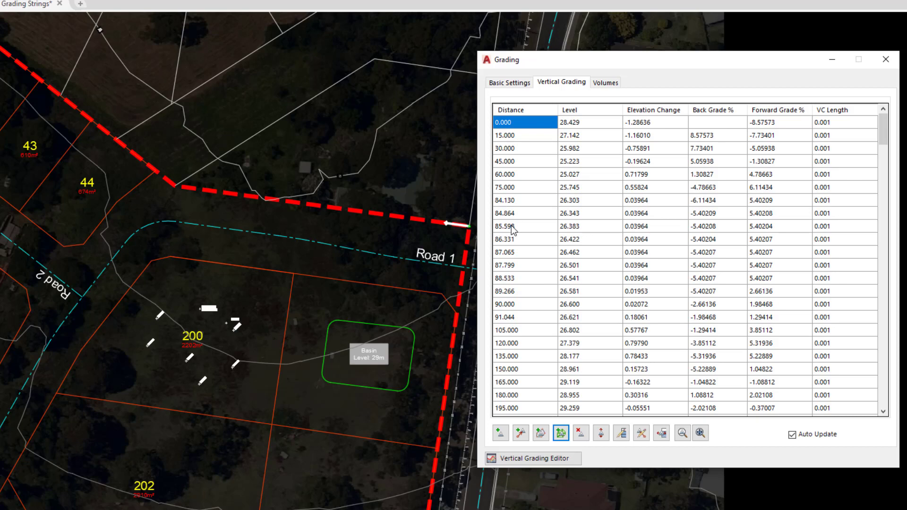
left_click(507, 84)
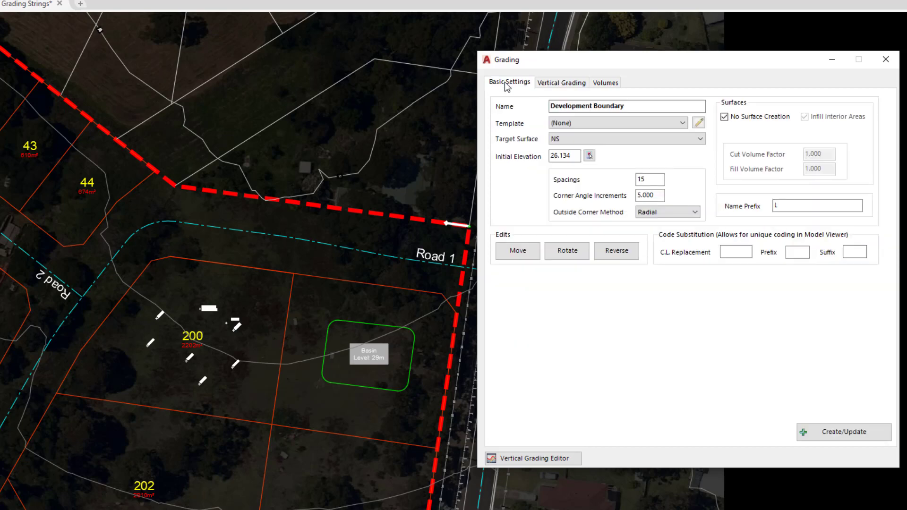